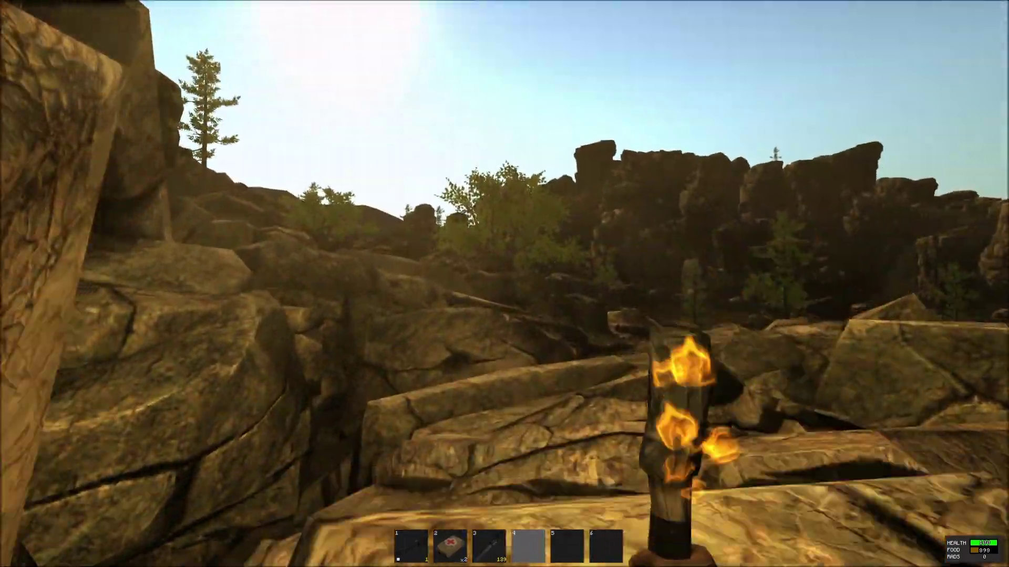
Tour the torch-lit wooden structures and swing the torch at the wooden walls.
{"action": "key", "text": "1"}
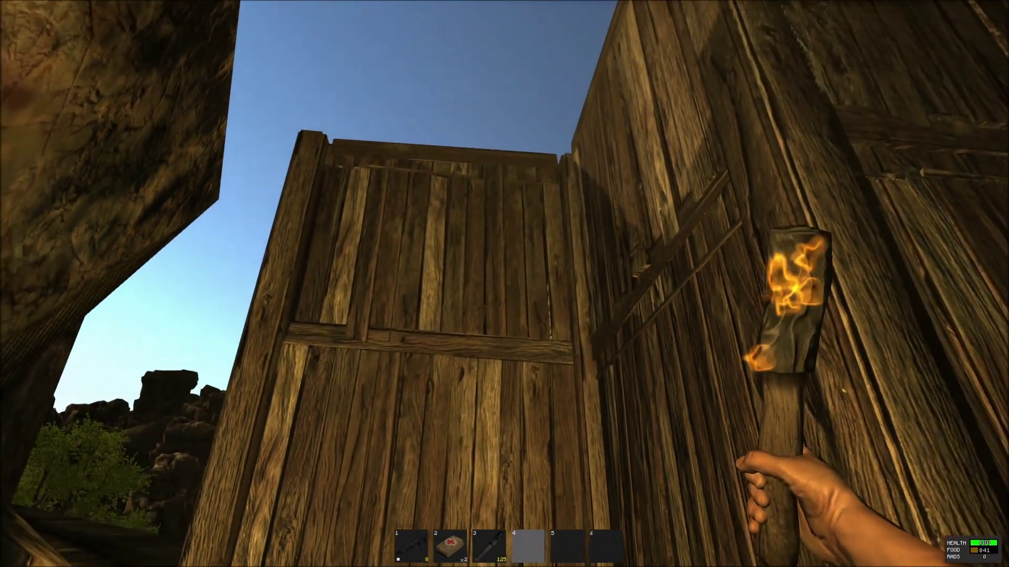
{"action": "left_click", "coordinate": [504, 284]}
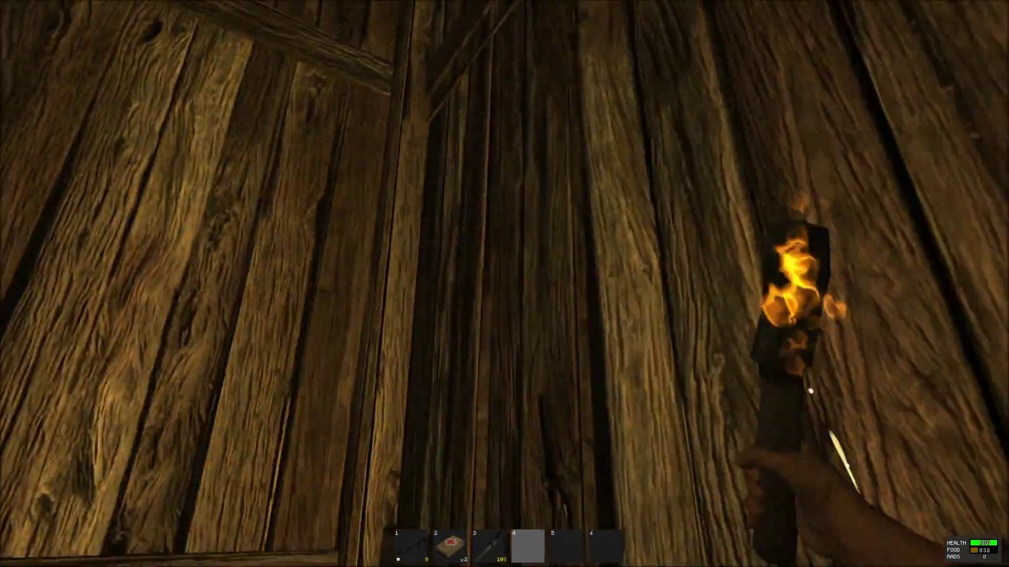
{"action": "left_click", "coordinate": [504, 284]}
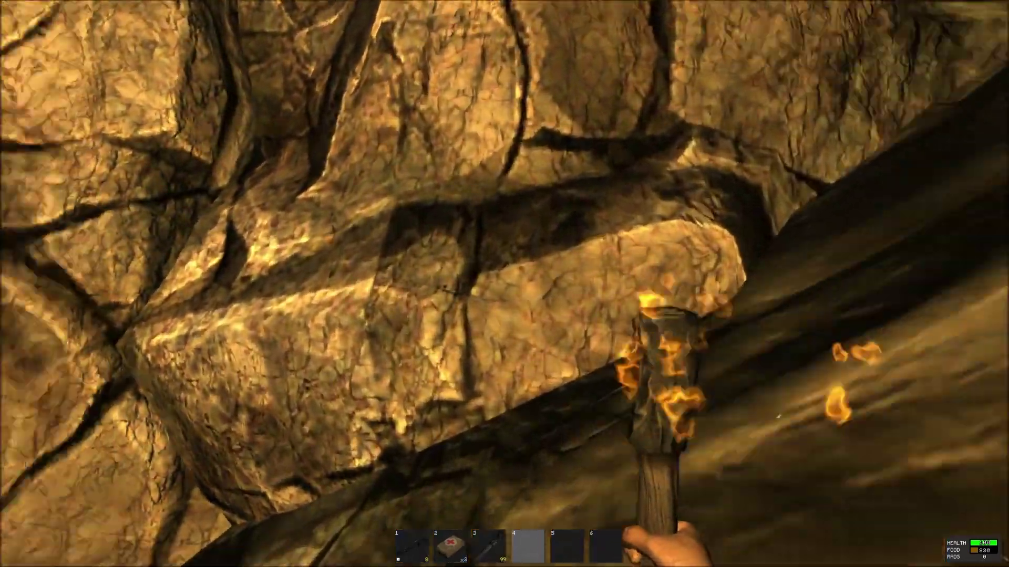
Move the shelter item onto hotbar slot 4 and equip it to preview placement.
{"action": "key", "text": "Tab"}
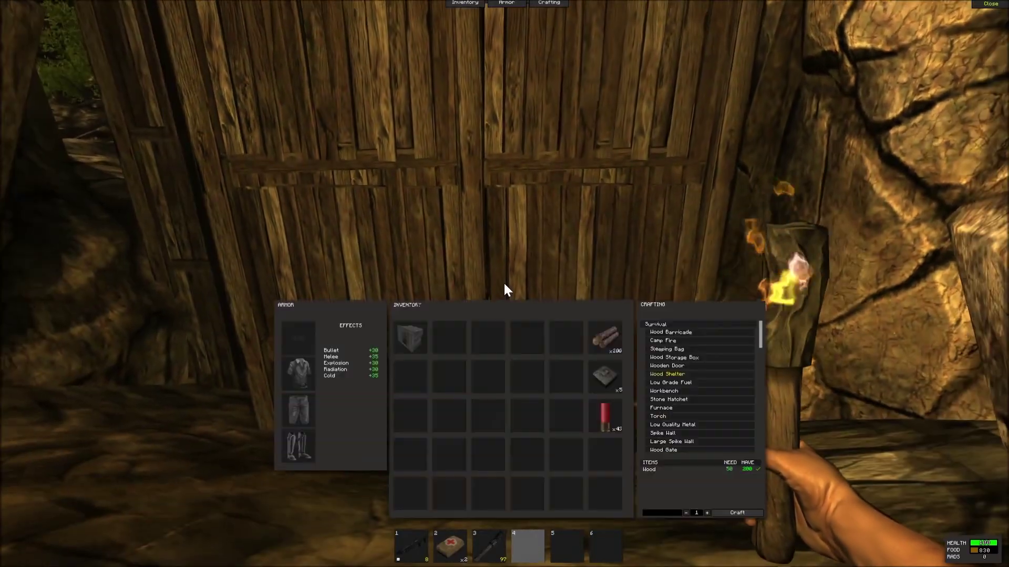
{"action": "left_click_drag", "start_coordinate": [410, 337], "coordinate": [525, 544]}
{"action": "key", "text": "Tab"}
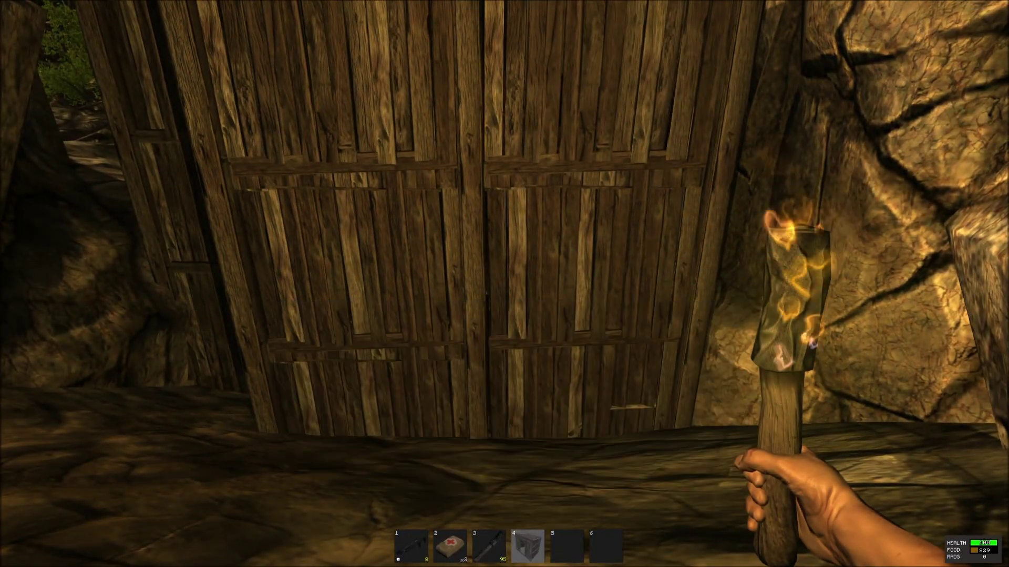
{"action": "key", "text": "4"}
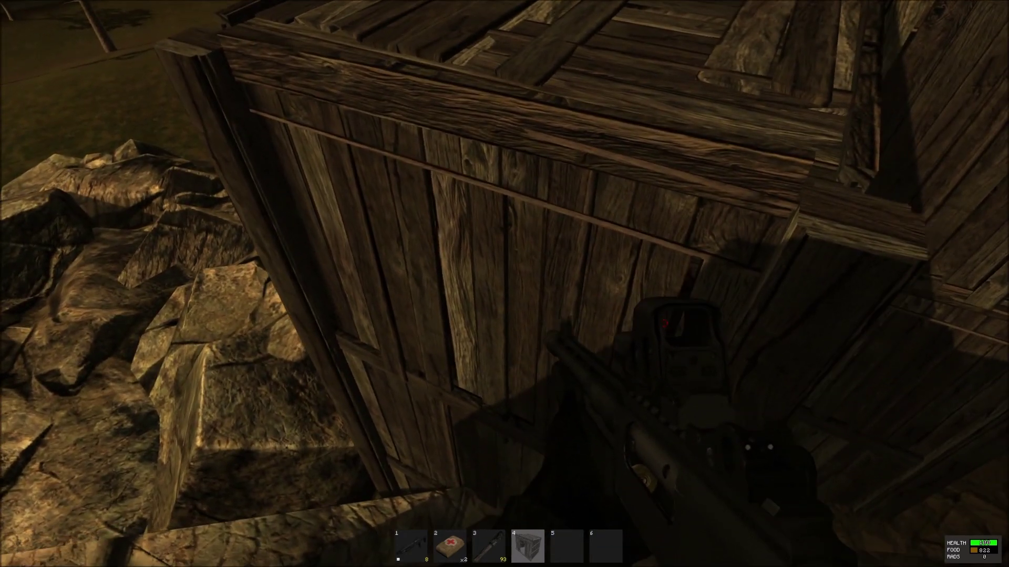
Move the x5 charge stack onto hotbar slot 5 and walk around to the structure's wall.
{"action": "key", "text": "Tab"}
{"action": "mouse_move", "coordinate": [605, 374]}
{"action": "left_mouse_down"}
{"action": "mouse_move", "coordinate": [608, 456]}
{"action": "mouse_move", "coordinate": [555, 560]}
{"action": "left_mouse_up"}
{"action": "key", "text": "Tab"}
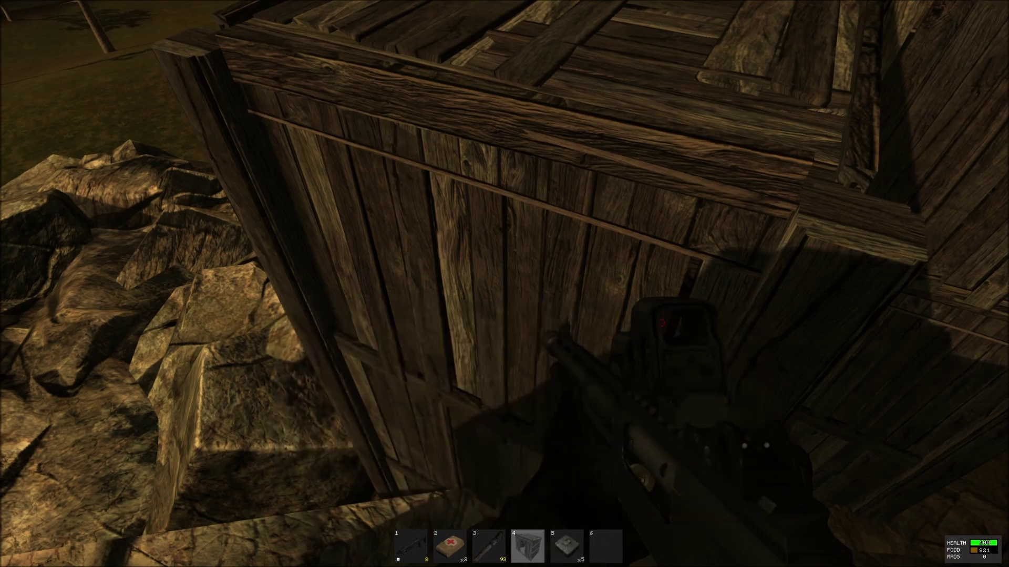
{"action": "key", "text": "w"}
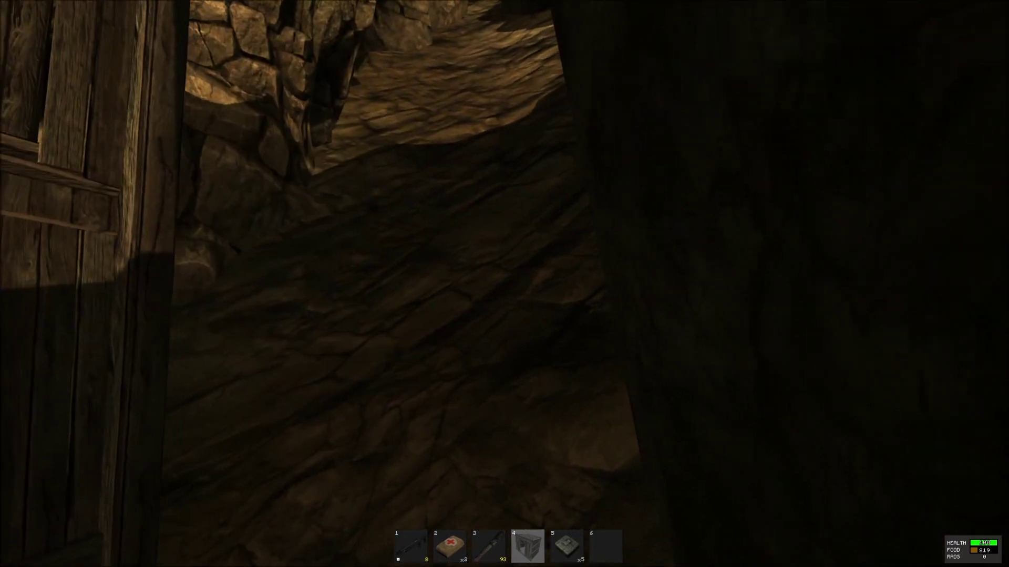
{"action": "key", "text": "w"}
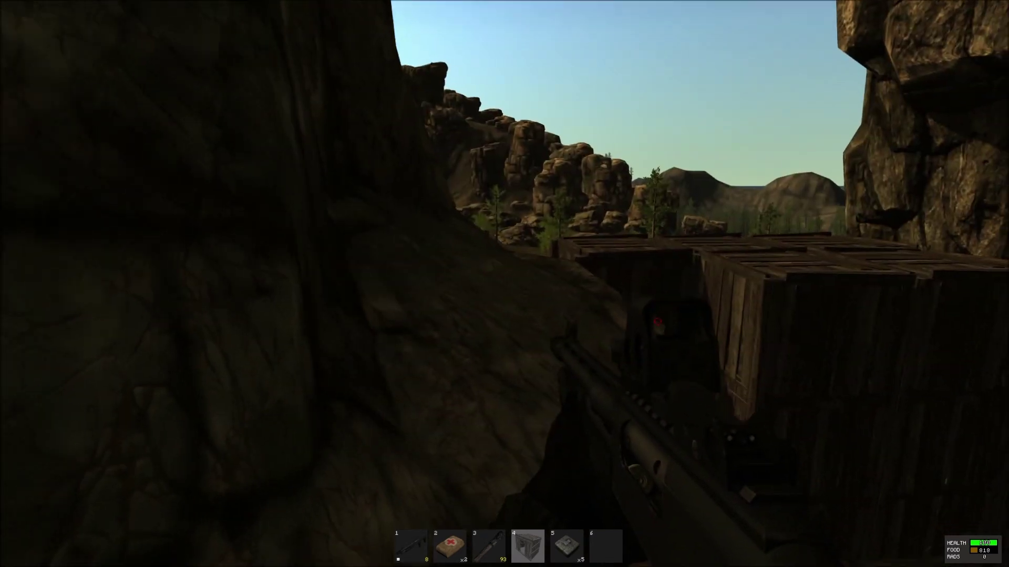
{"action": "key", "text": "w"}
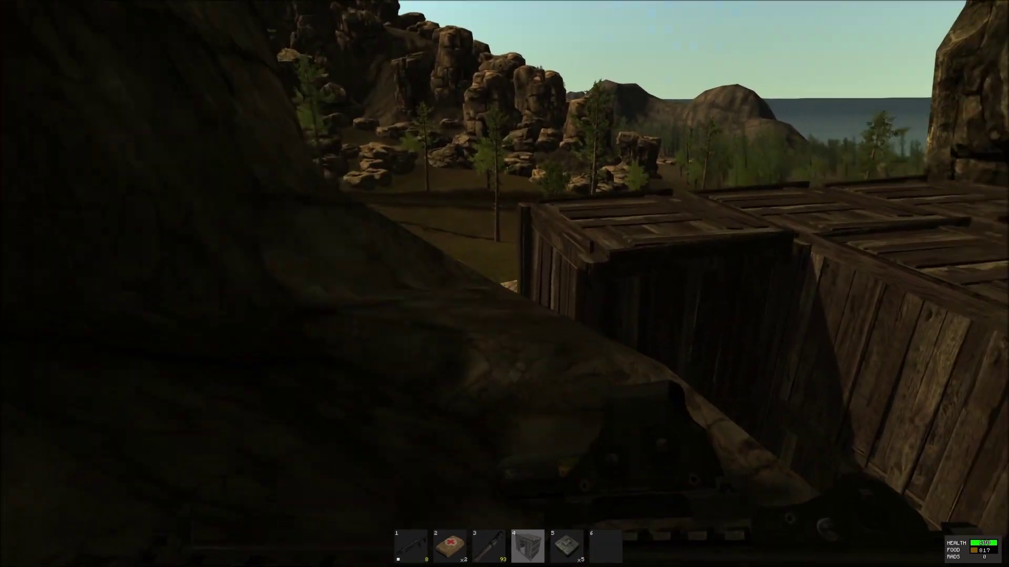
{"action": "key", "text": "w"}
{"action": "key", "text": "w"}
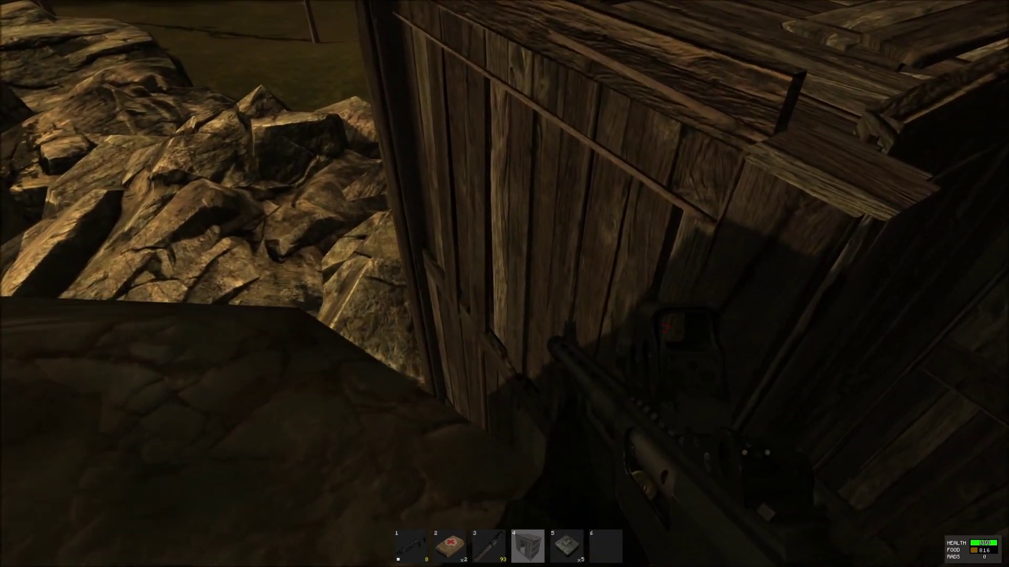
{"action": "key", "text": "w"}
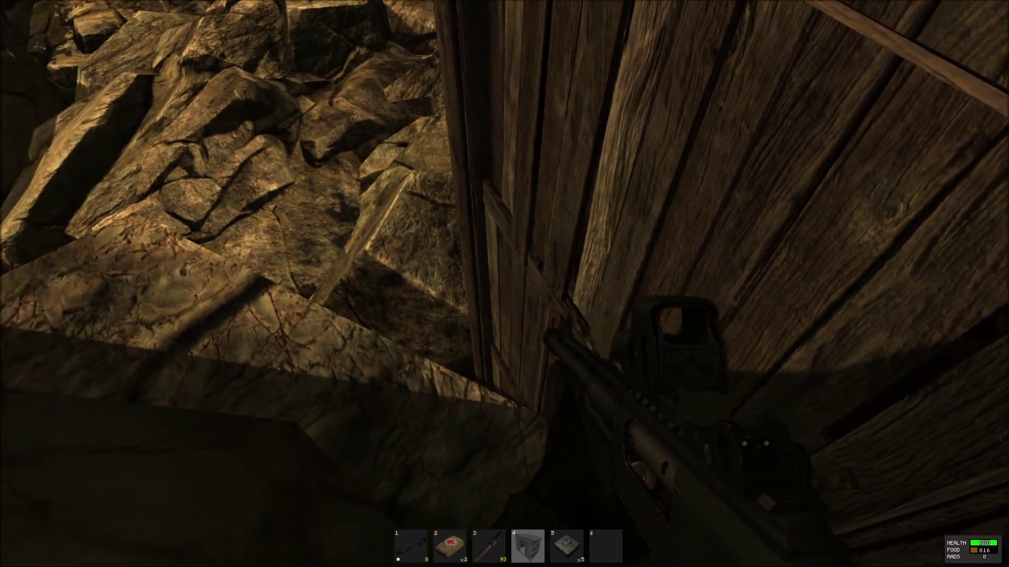
{"action": "key", "text": "w"}
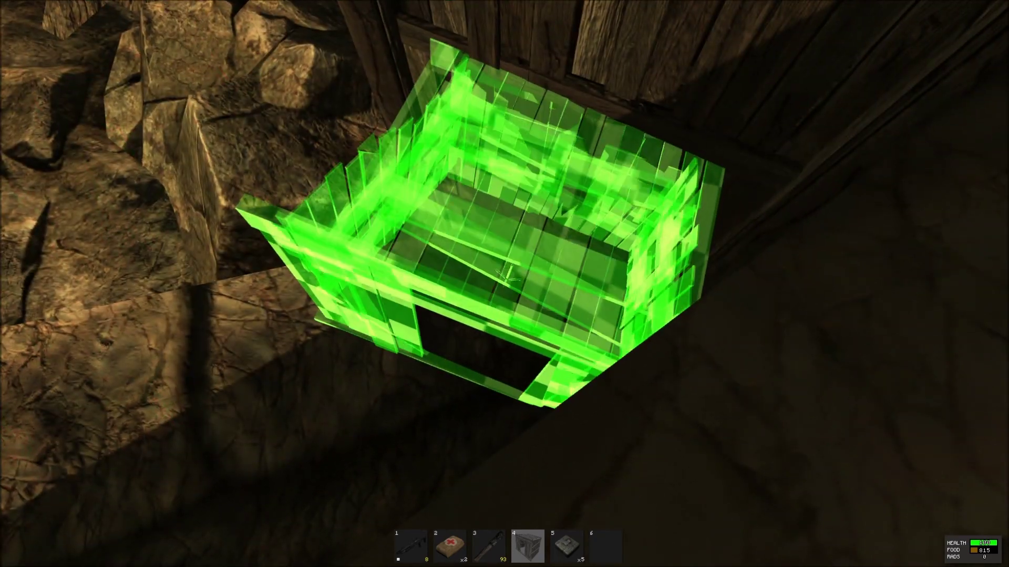
Place a wooden foundation, plant a charge on the wall, then enter the base and search a crate.
{"action": "left_click", "coordinate": [510, 271]}
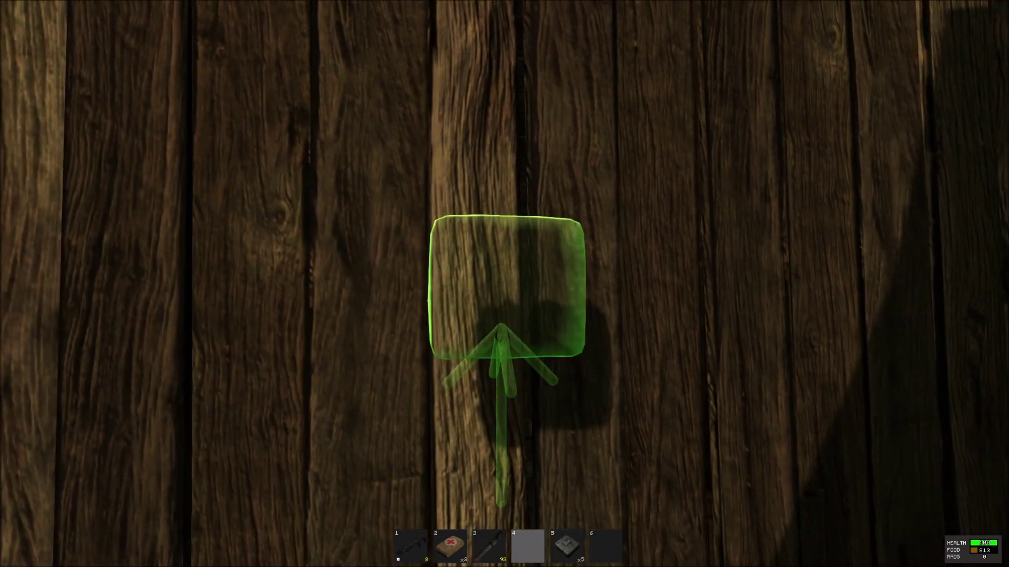
{"action": "left_click", "coordinate": [504, 285]}
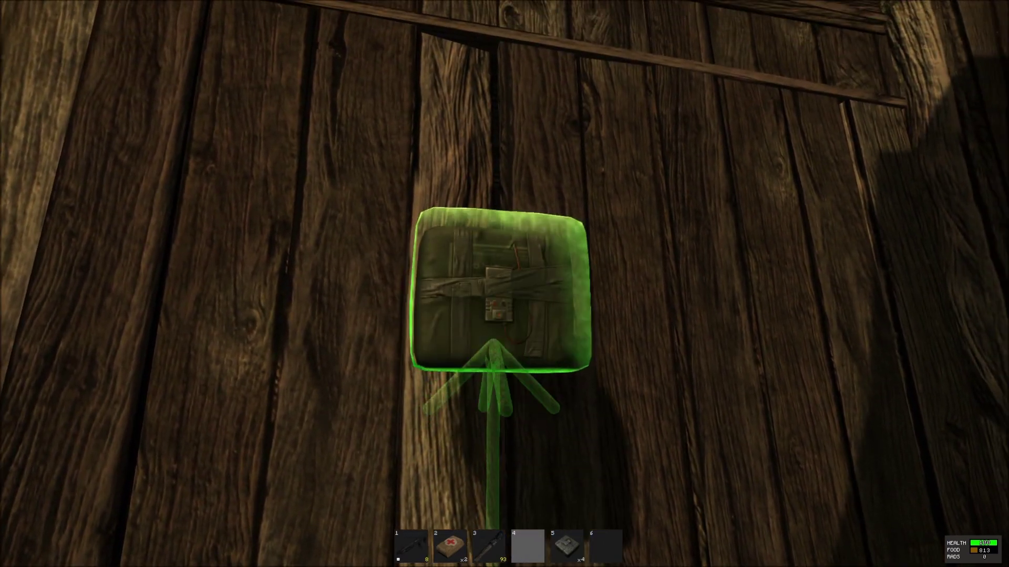
{"action": "key", "text": "1"}
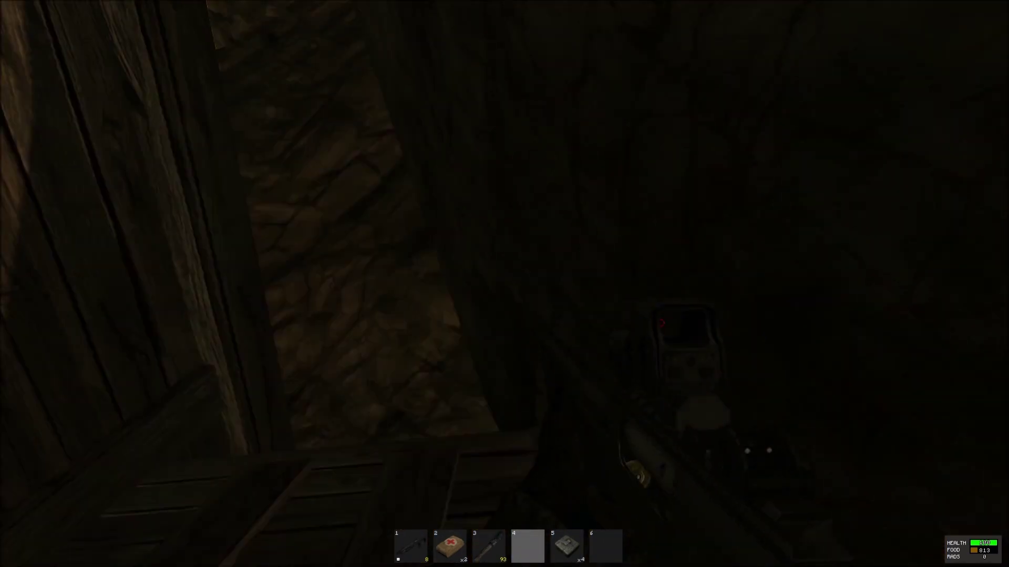
{"action": "key", "text": "w"}
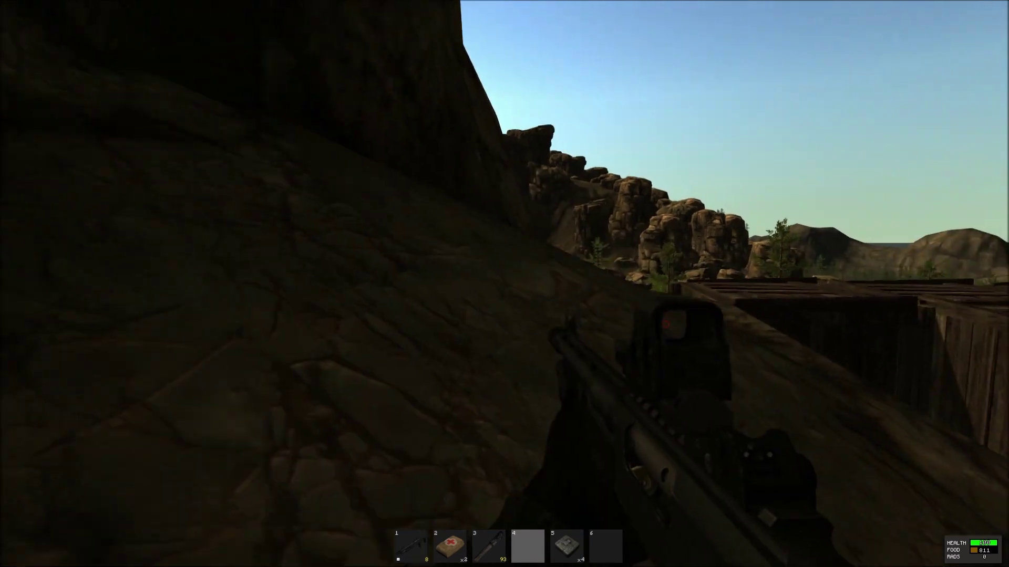
{"action": "key", "text": "w"}
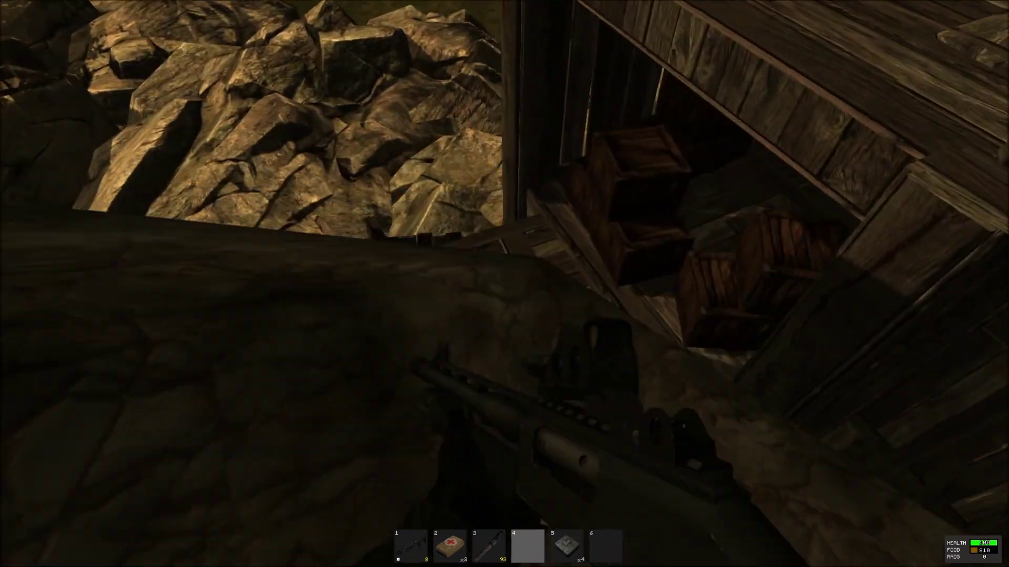
{"action": "key", "text": "w"}
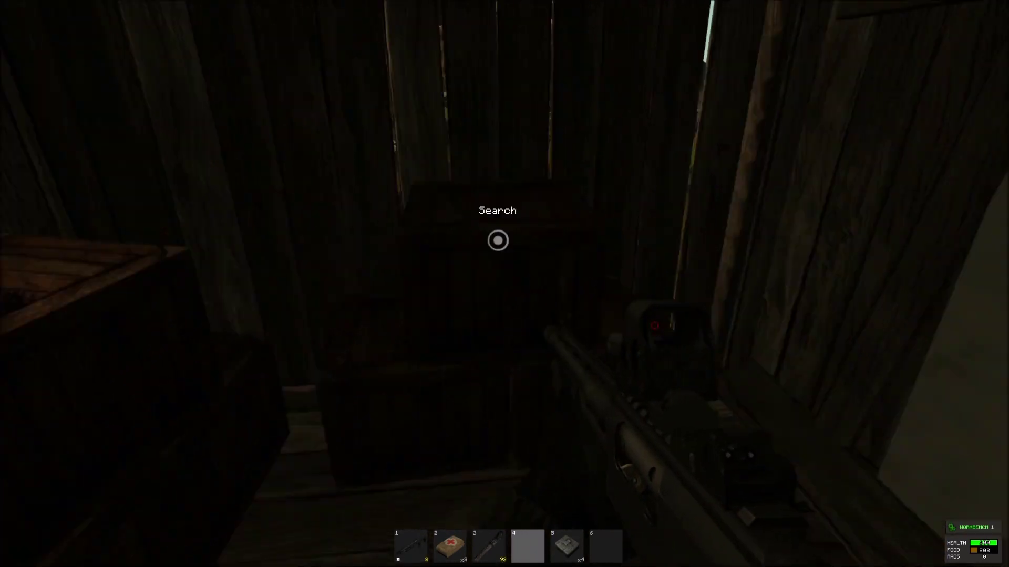
{"action": "key", "text": "e"}
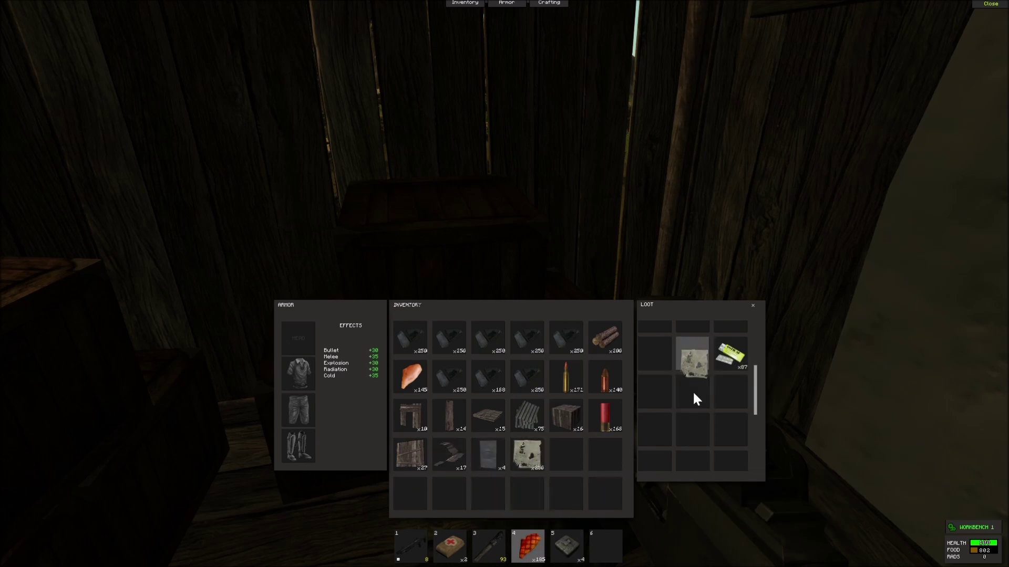
Check the next crates' loot and settle on the crate full of armour pieces.
{"action": "key", "text": "Tab"}
{"action": "key", "text": "e"}
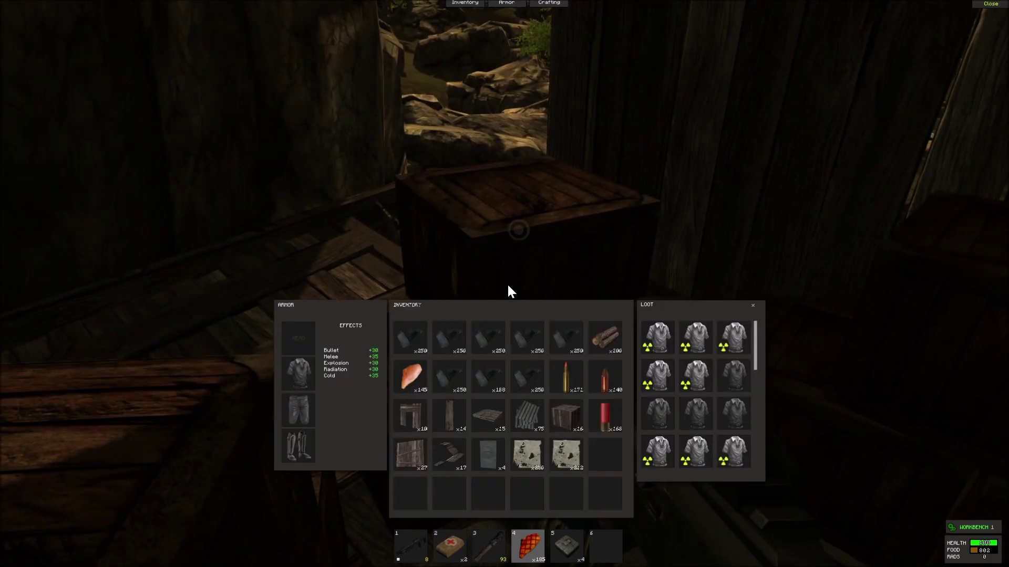
{"action": "scroll", "coordinate": [680, 408], "scroll_direction": "down", "scroll_amount": 3}
{"action": "scroll", "coordinate": [703, 402], "scroll_direction": "up", "scroll_amount": 3}
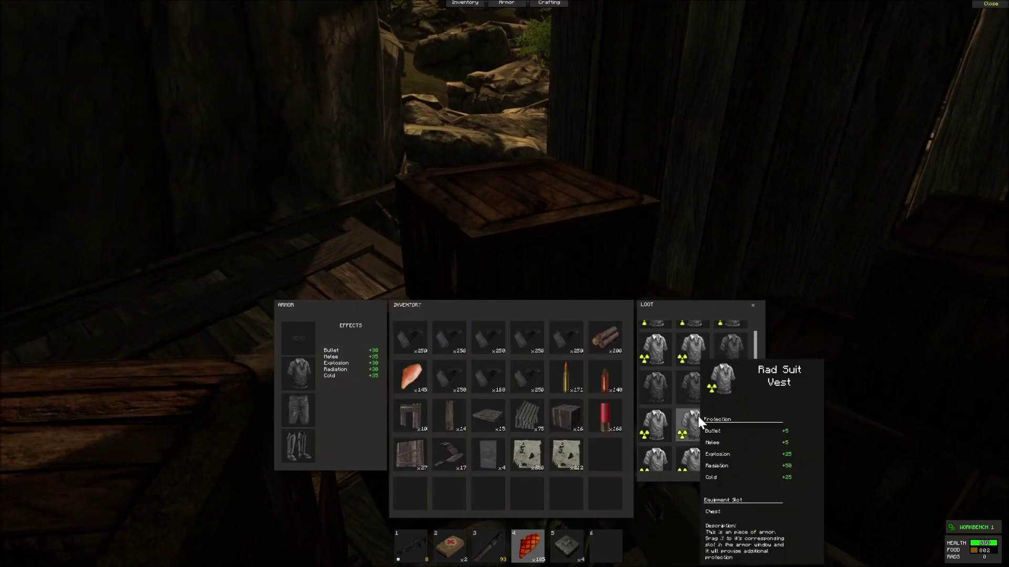
{"action": "key", "text": "Tab"}
{"action": "key", "text": "e"}
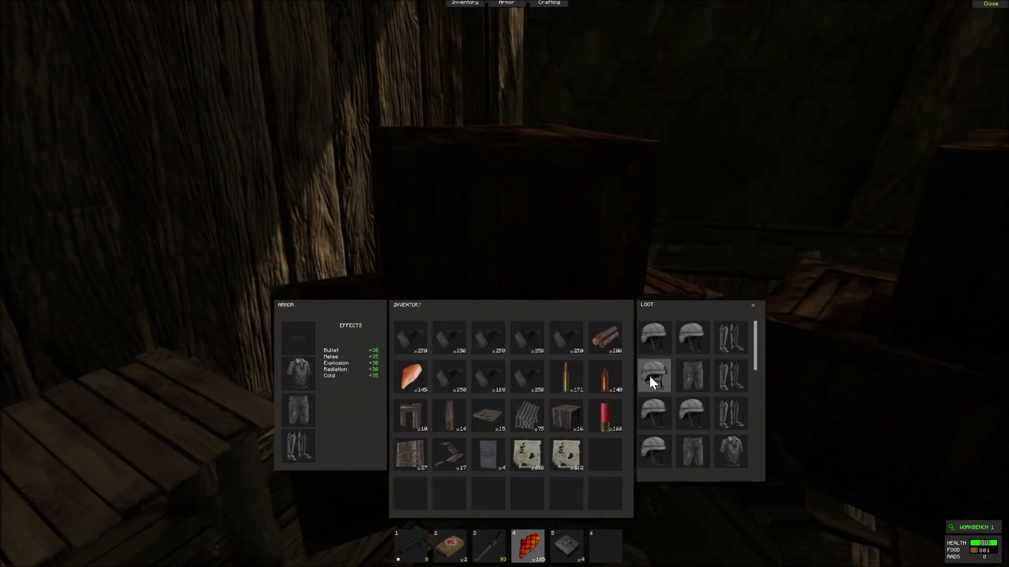
{"action": "key", "text": "Tab"}
{"action": "key", "text": "e"}
{"action": "key", "text": "Tab"}
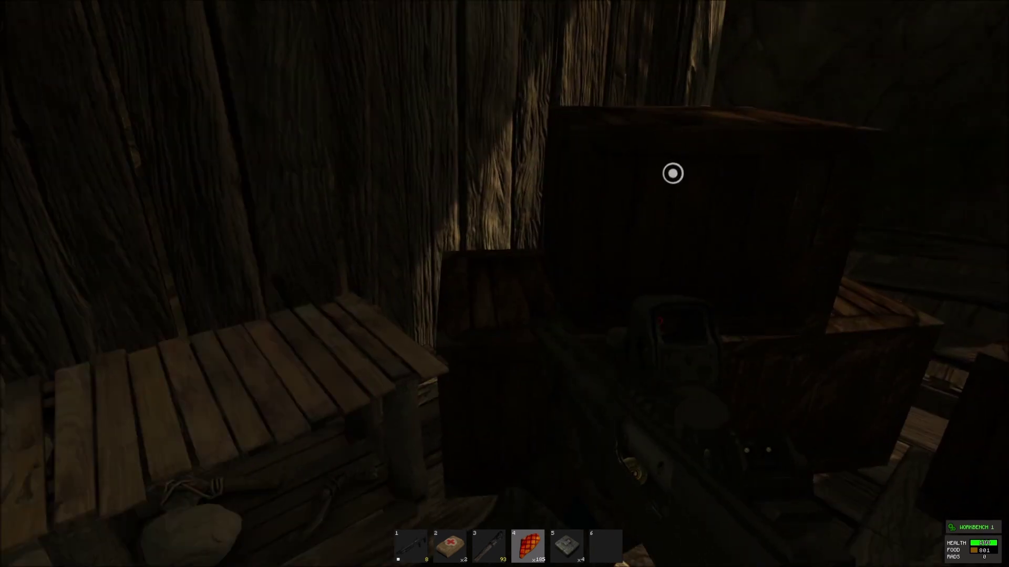
{"action": "key", "text": "e"}
Move a helmet and pants from the crate into the inventory and close it.
{"action": "left_click_drag", "start_coordinate": [656, 409], "coordinate": [595, 463]}
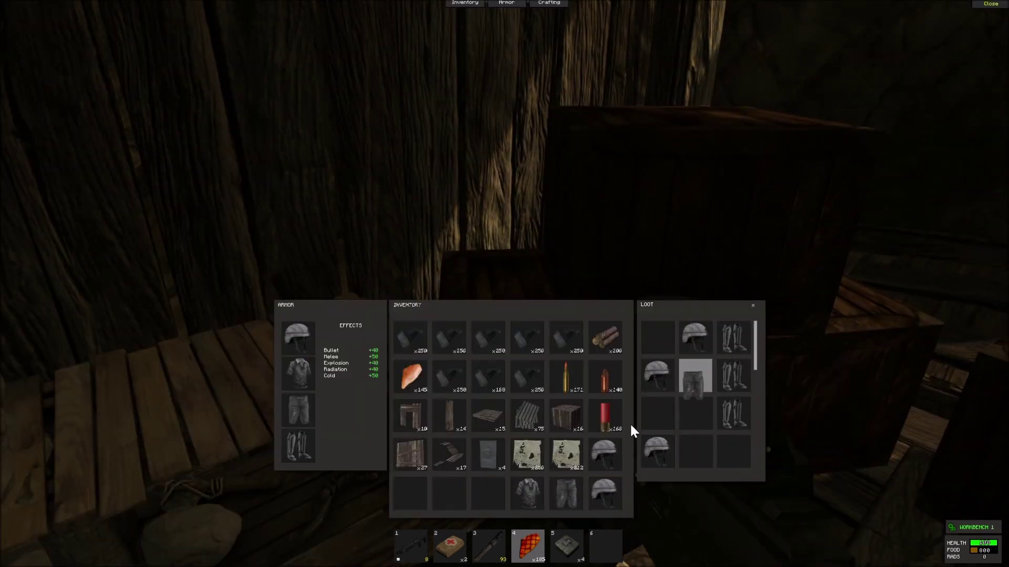
{"action": "left_click_drag", "start_coordinate": [629, 422], "coordinate": [592, 456]}
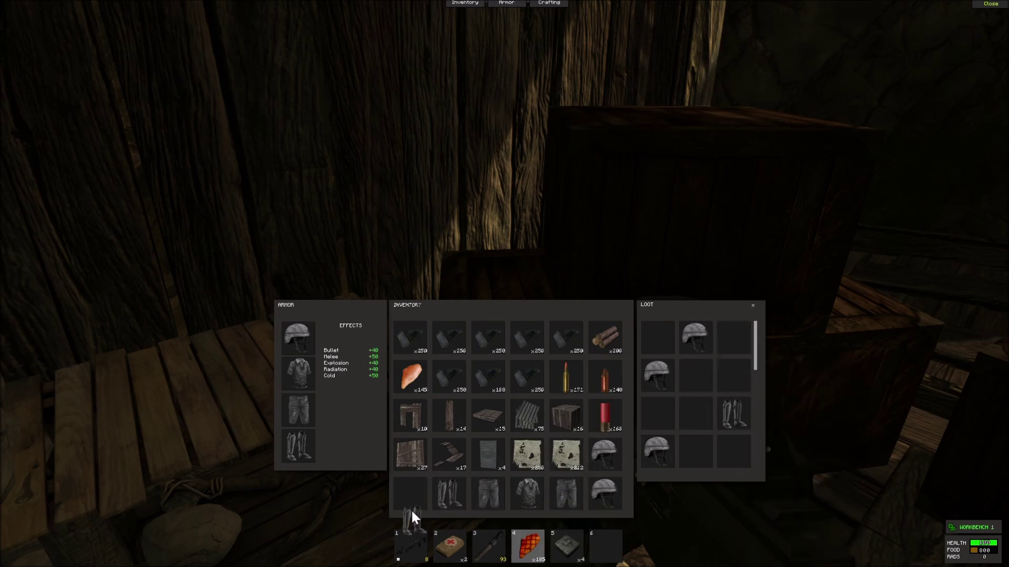
{"action": "key", "text": "Tab"}
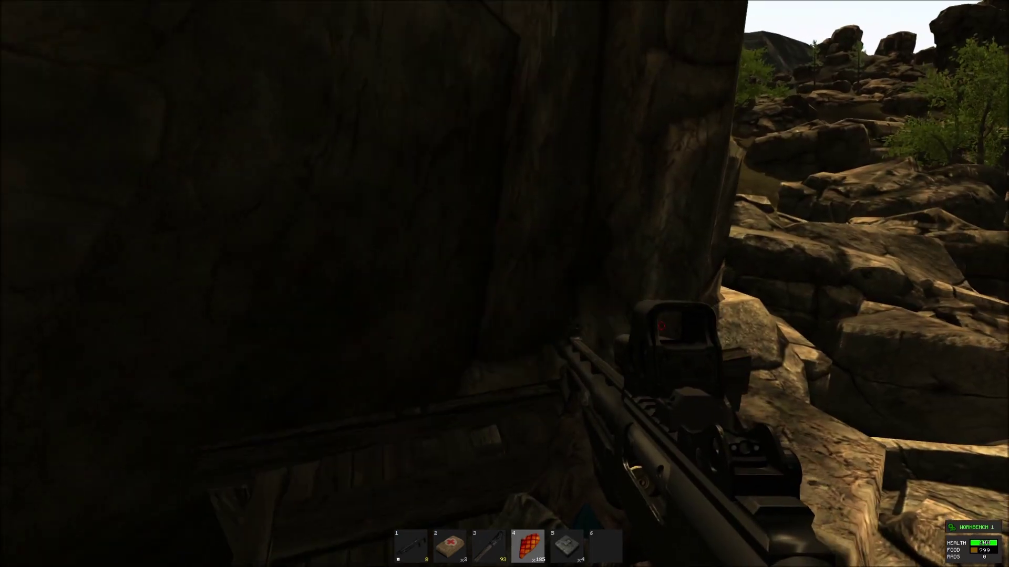
Walk out the doorway, climb the rocks onto the roof and head toward the rock wall.
{"action": "key", "text": "w"}
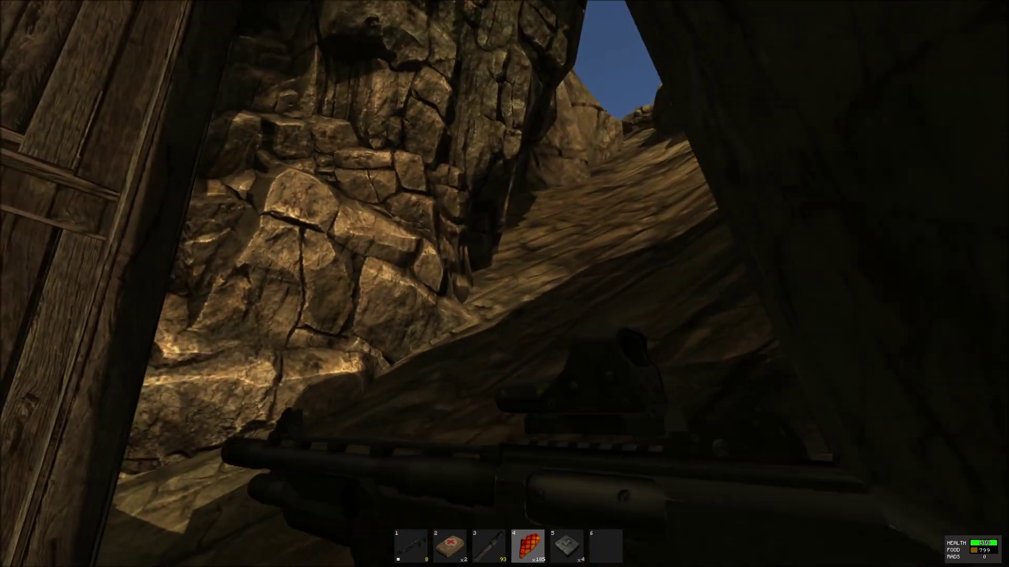
{"action": "key", "text": "w"}
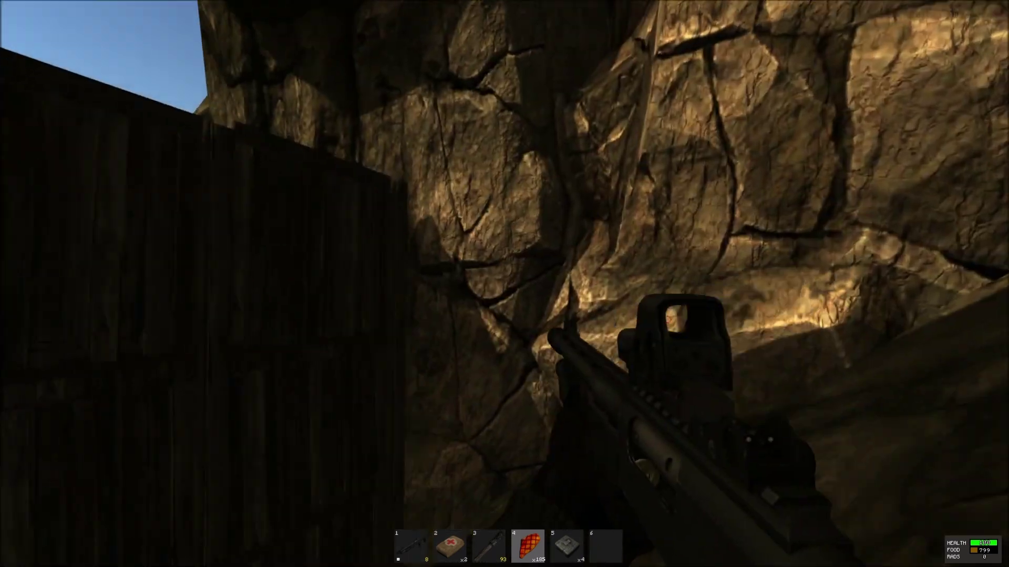
{"action": "key", "text": "w"}
{"action": "key", "text": "w"}
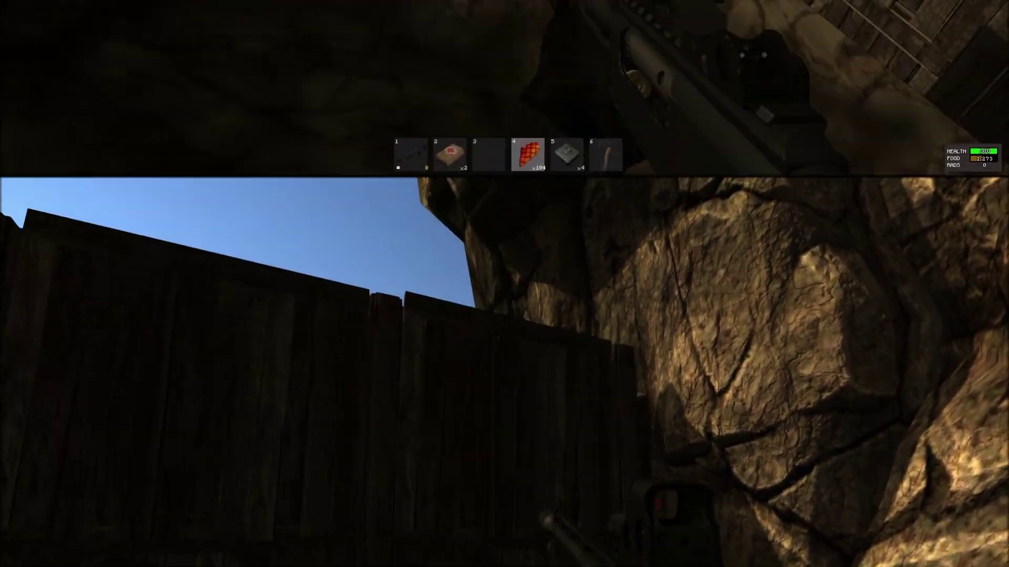
{"action": "key", "text": "w"}
{"action": "key", "text": "w"}
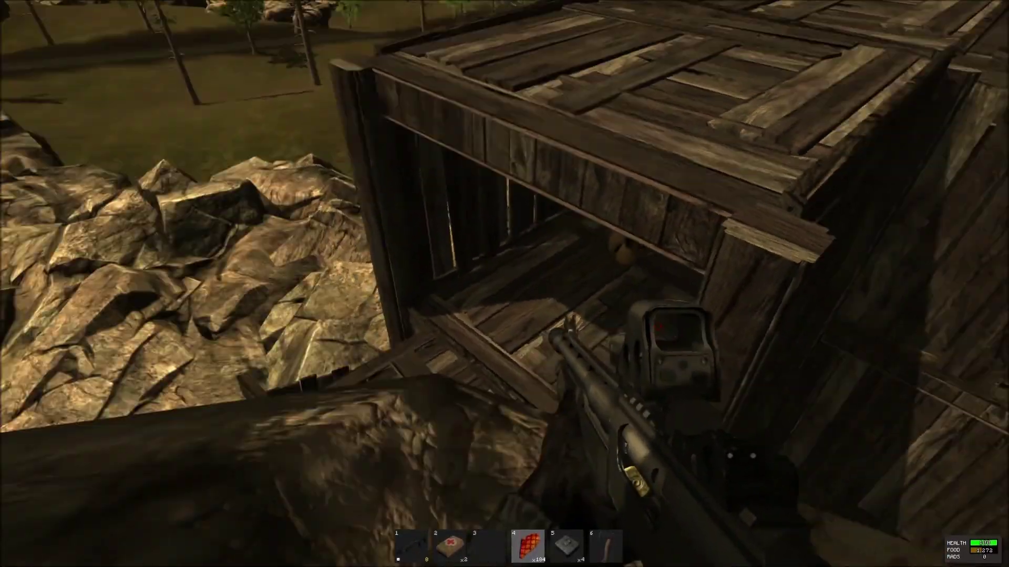
{"action": "key", "text": "w"}
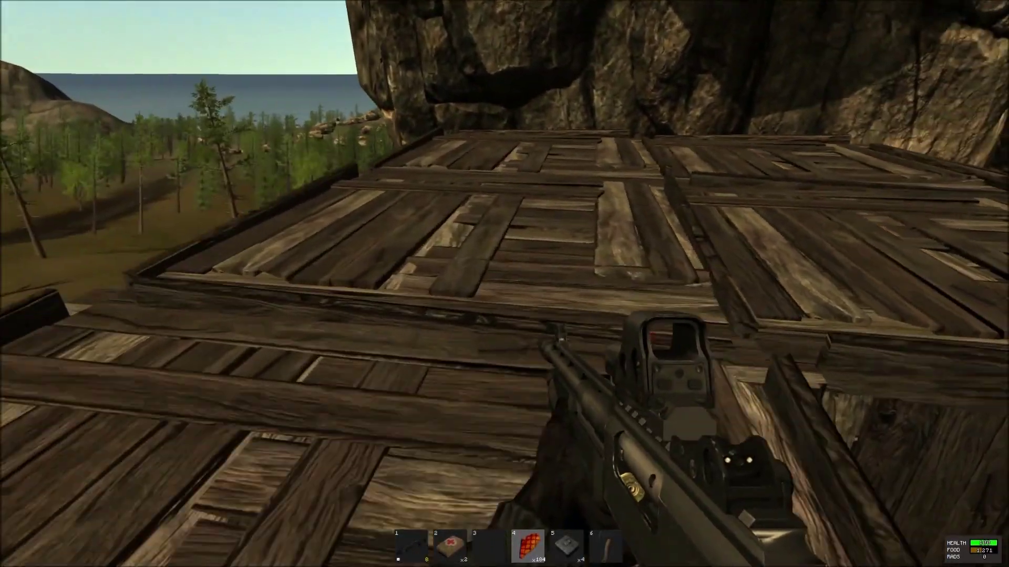
{"action": "key", "text": "w"}
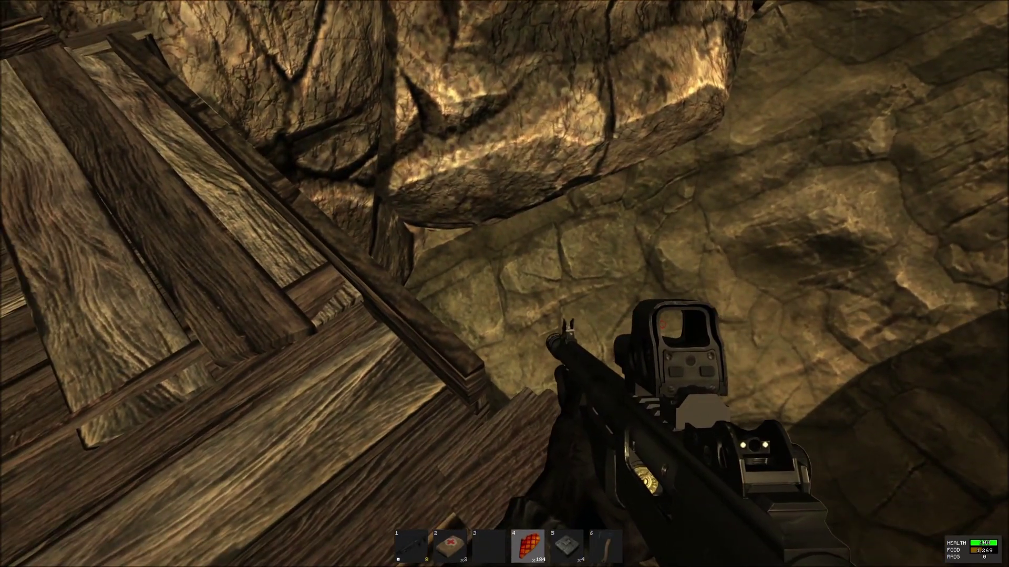
Aim a building piece against the rock, draw the rifle again and move to the roof's edge.
{"action": "key", "text": "w"}
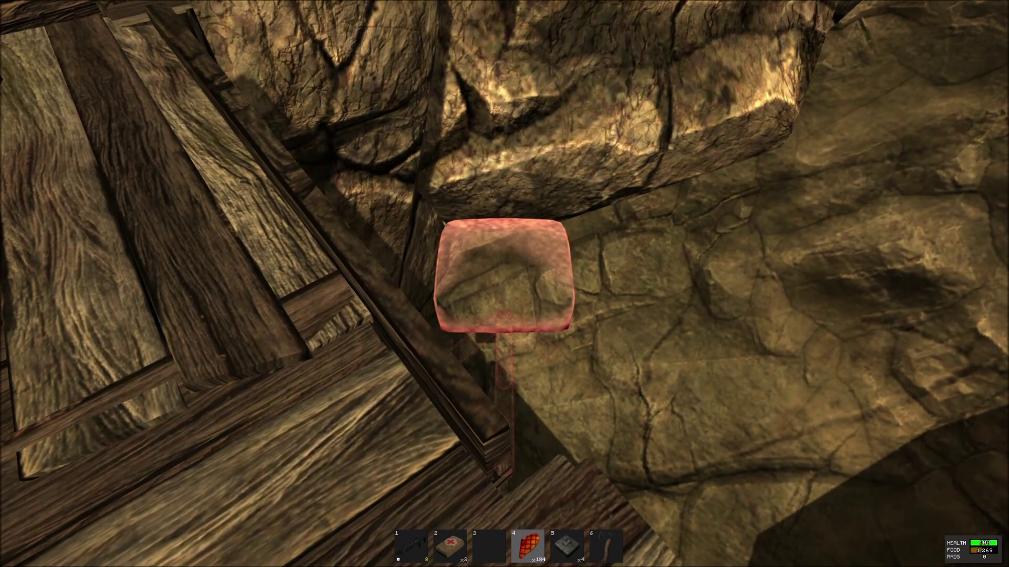
{"action": "key", "text": "w"}
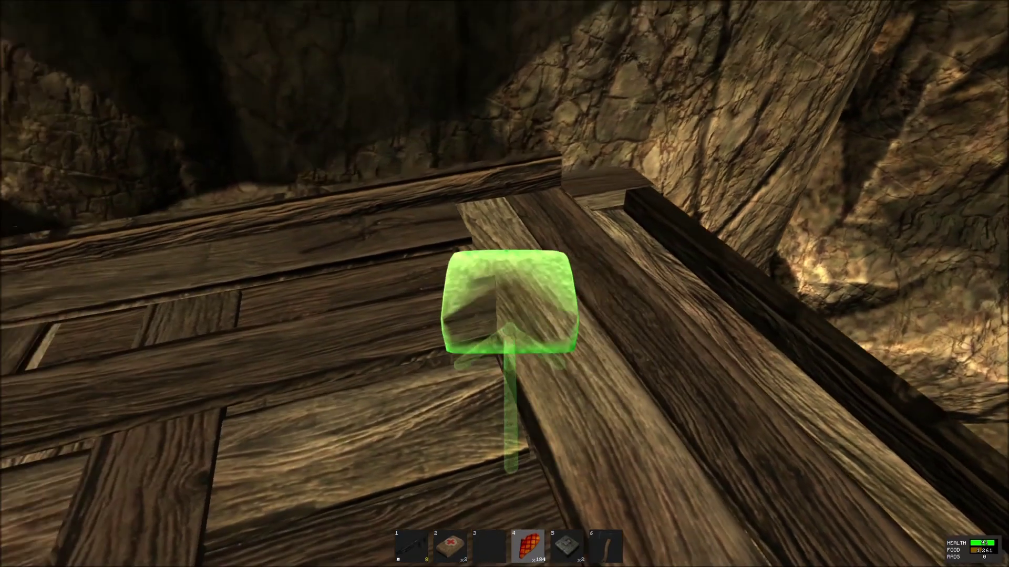
{"action": "key", "text": "1"}
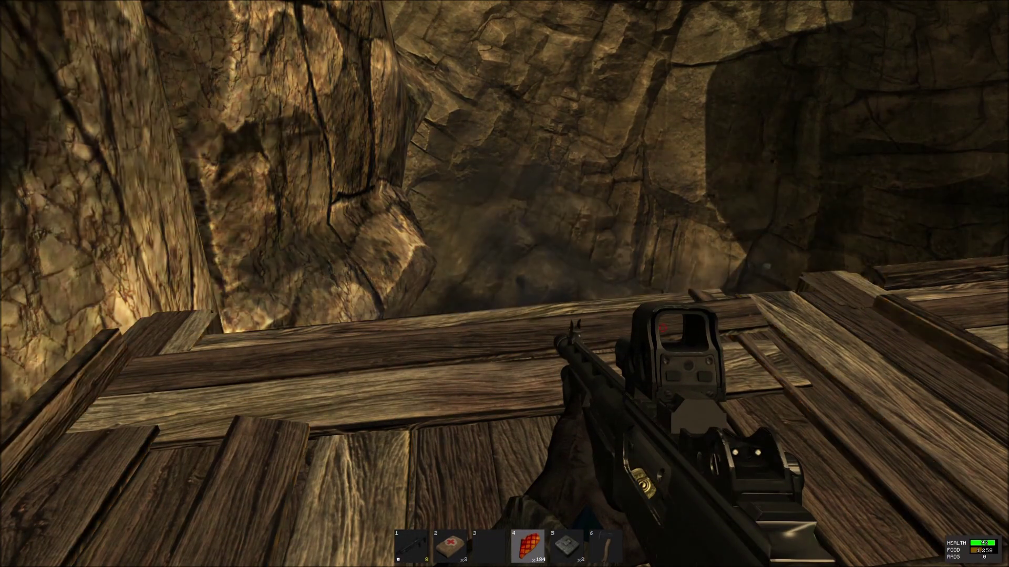
{"action": "key", "text": "w"}
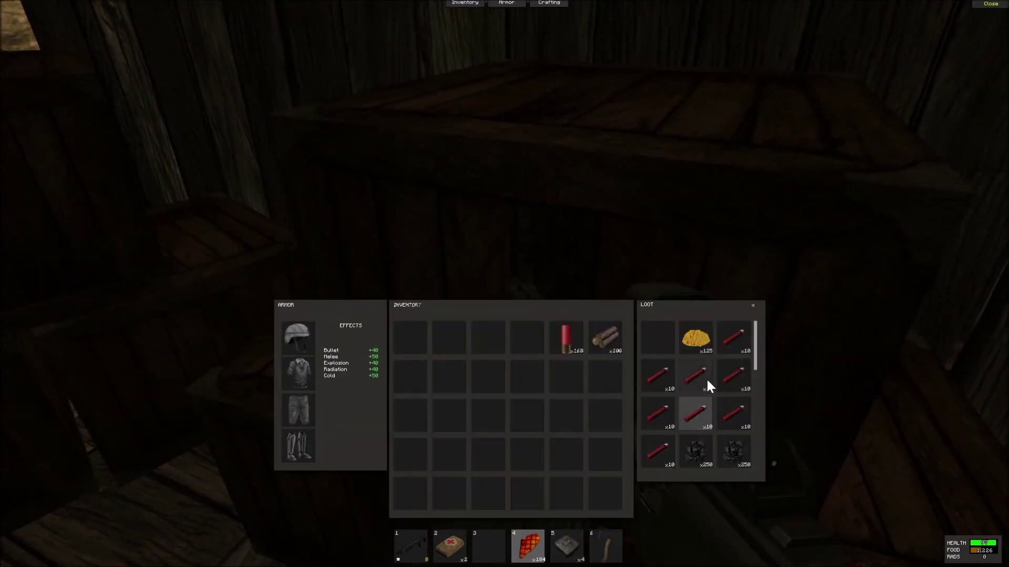
{"action": "scroll", "coordinate": [692, 422], "scroll_direction": "down", "scroll_amount": 3}
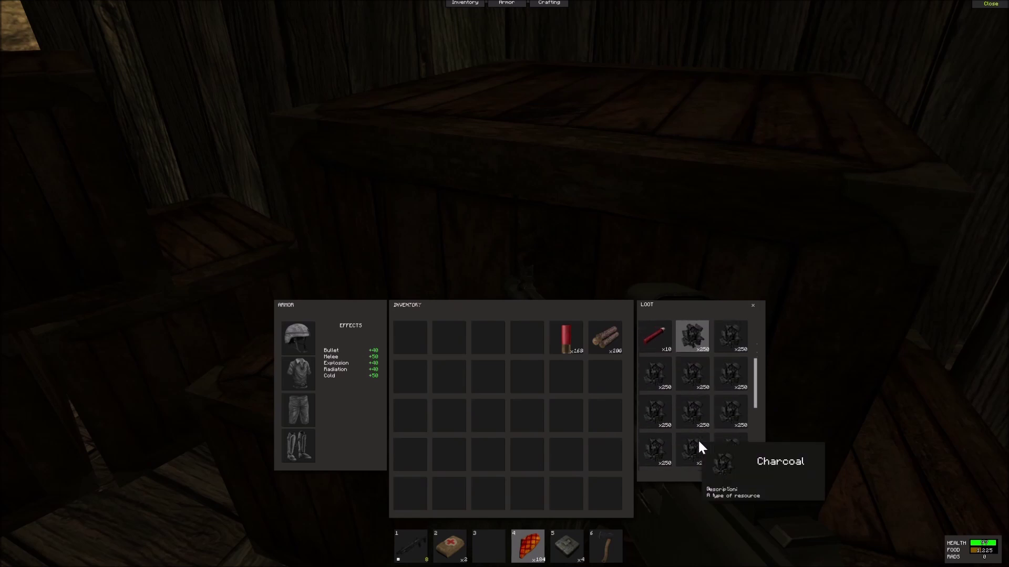
{"action": "scroll", "coordinate": [698, 439], "scroll_direction": "down", "scroll_amount": 2}
Take the x5 stack and the stone from one crate, check another, then open the armour crate.
{"action": "key", "text": "Tab"}
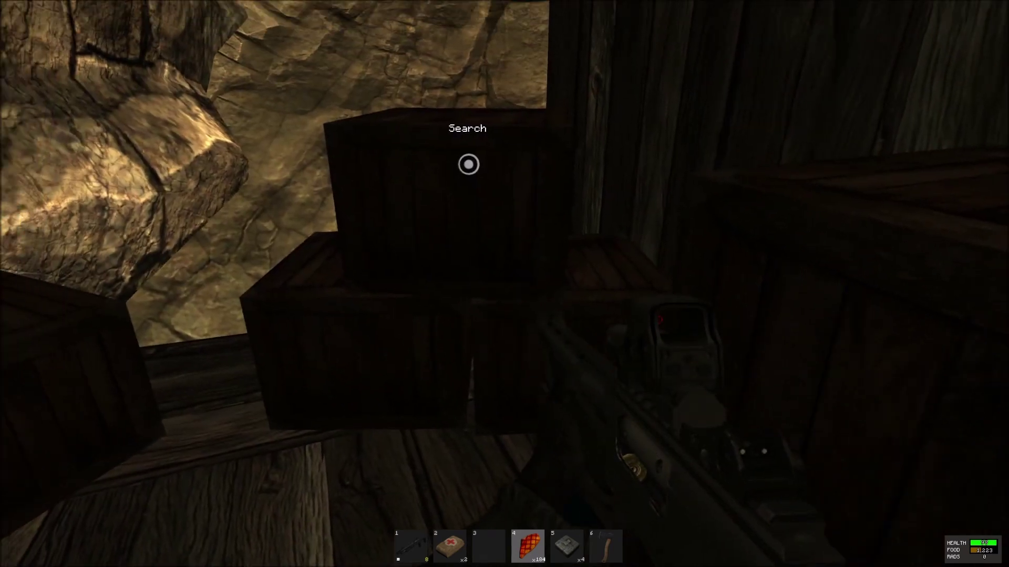
{"action": "key", "text": "e"}
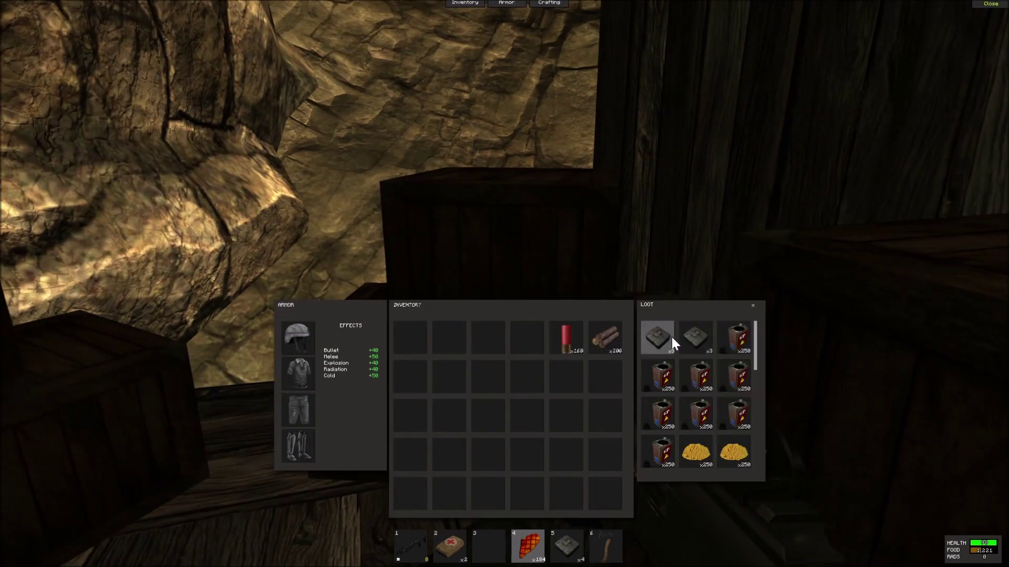
{"action": "left_click_drag", "start_coordinate": [672, 336], "coordinate": [627, 368]}
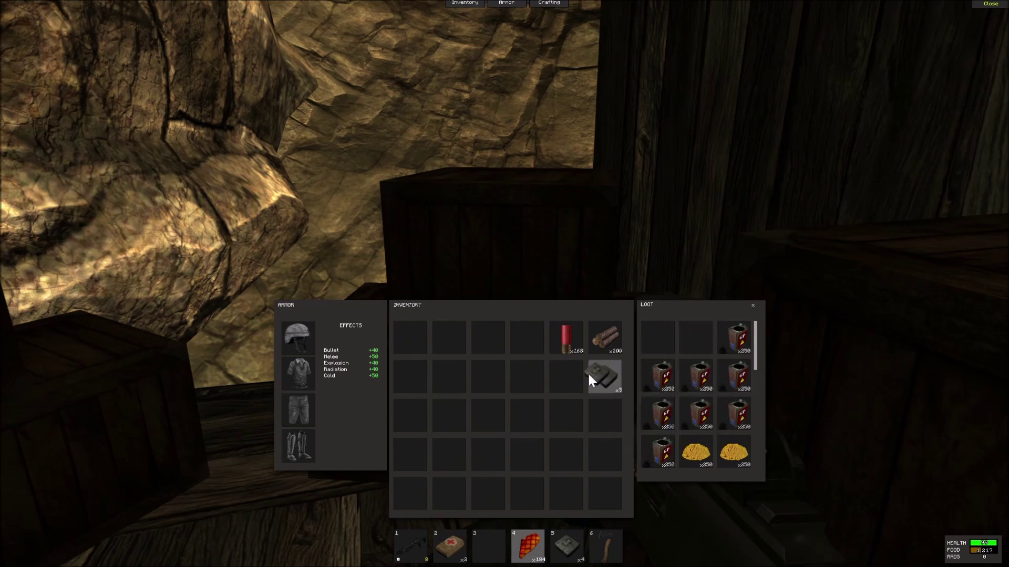
{"action": "left_click_drag", "start_coordinate": [588, 372], "coordinate": [570, 372]}
{"action": "scroll", "coordinate": [682, 348], "scroll_direction": "down", "scroll_amount": 3}
{"action": "scroll", "coordinate": [682, 348], "scroll_direction": "down", "scroll_amount": 2}
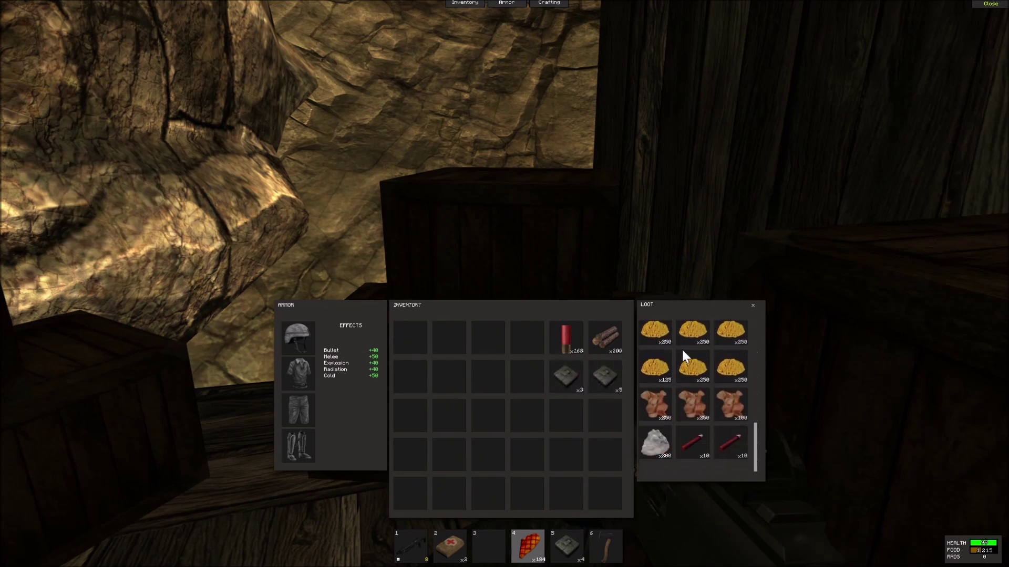
{"action": "left_click_drag", "start_coordinate": [662, 440], "coordinate": [541, 381]}
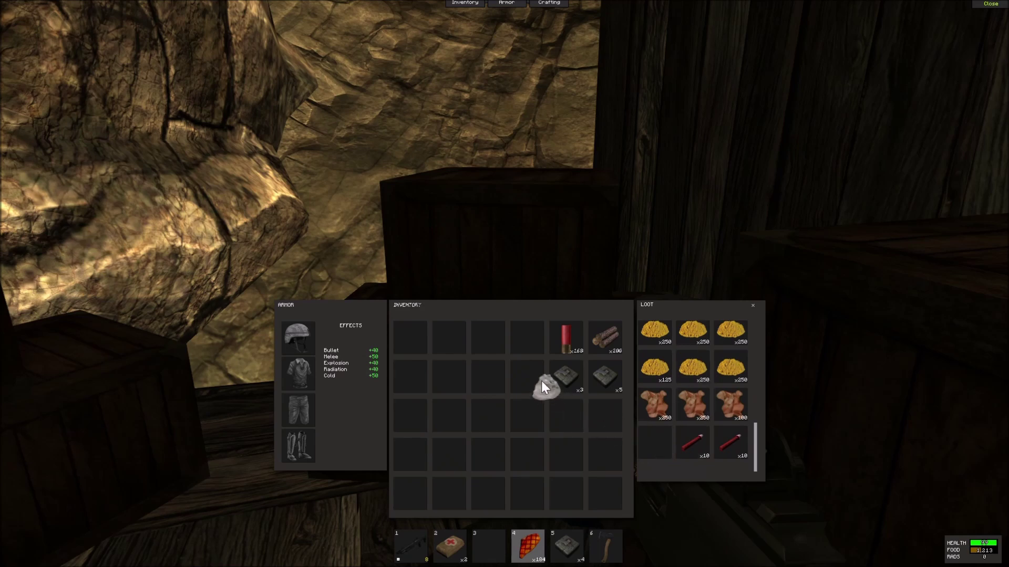
{"action": "key", "text": "Tab"}
{"action": "key", "text": "e"}
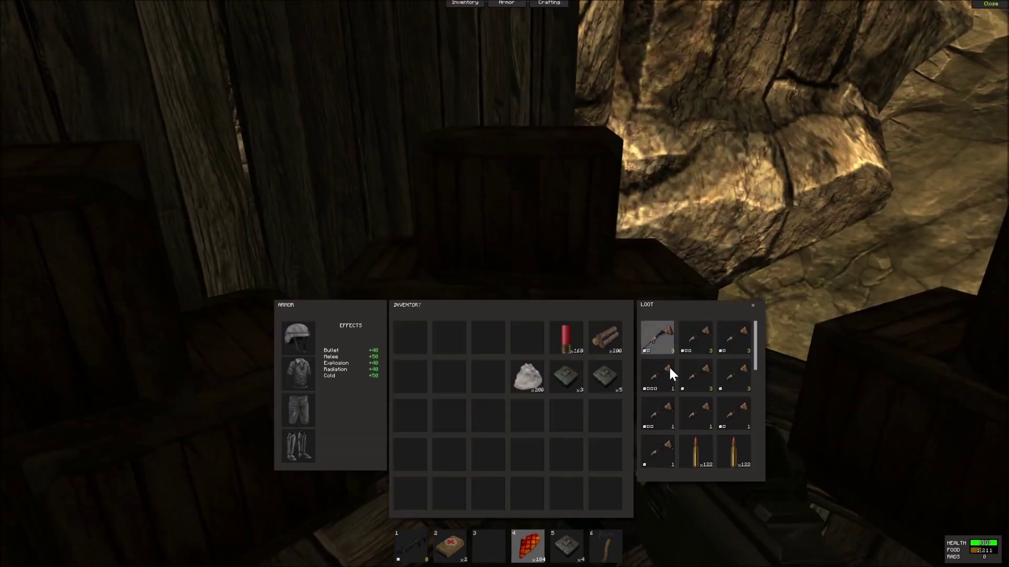
{"action": "scroll", "coordinate": [672, 374], "scroll_direction": "down", "scroll_amount": 3}
{"action": "scroll", "coordinate": [677, 380], "scroll_direction": "down", "scroll_amount": 2}
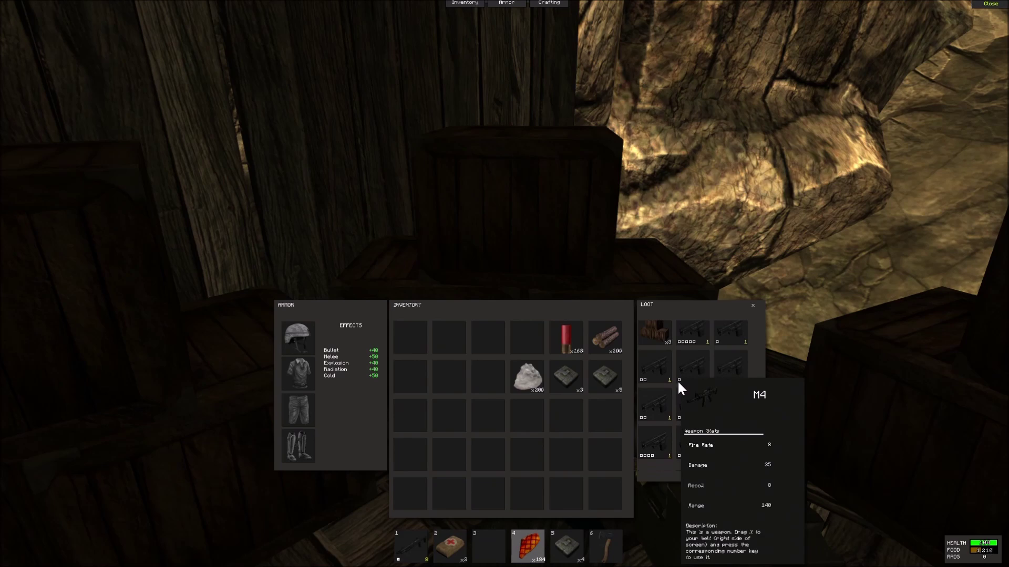
{"action": "key", "text": "Tab"}
{"action": "key", "text": "e"}
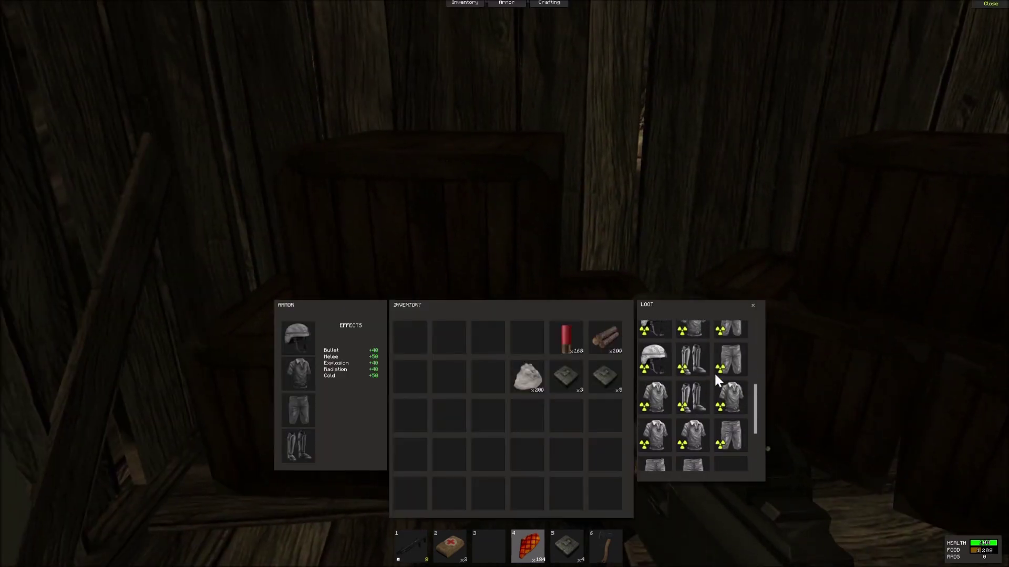